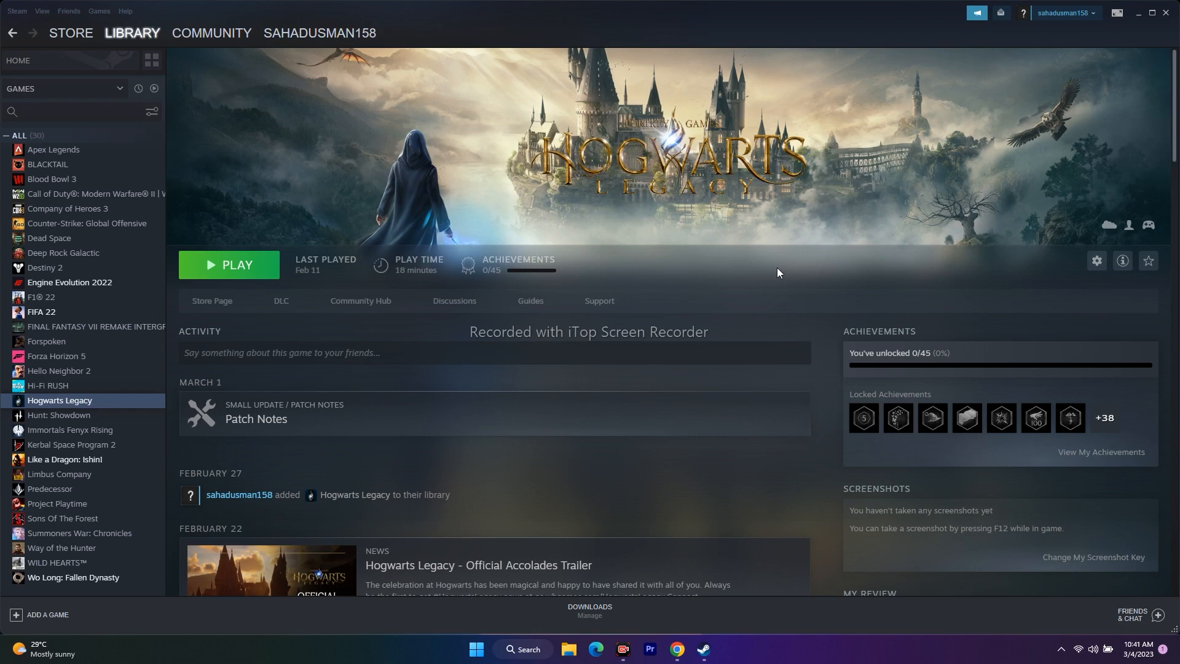
Step: Show the Windows power options, including Restart, without restarting the computer
click(477, 650)
click(742, 607)
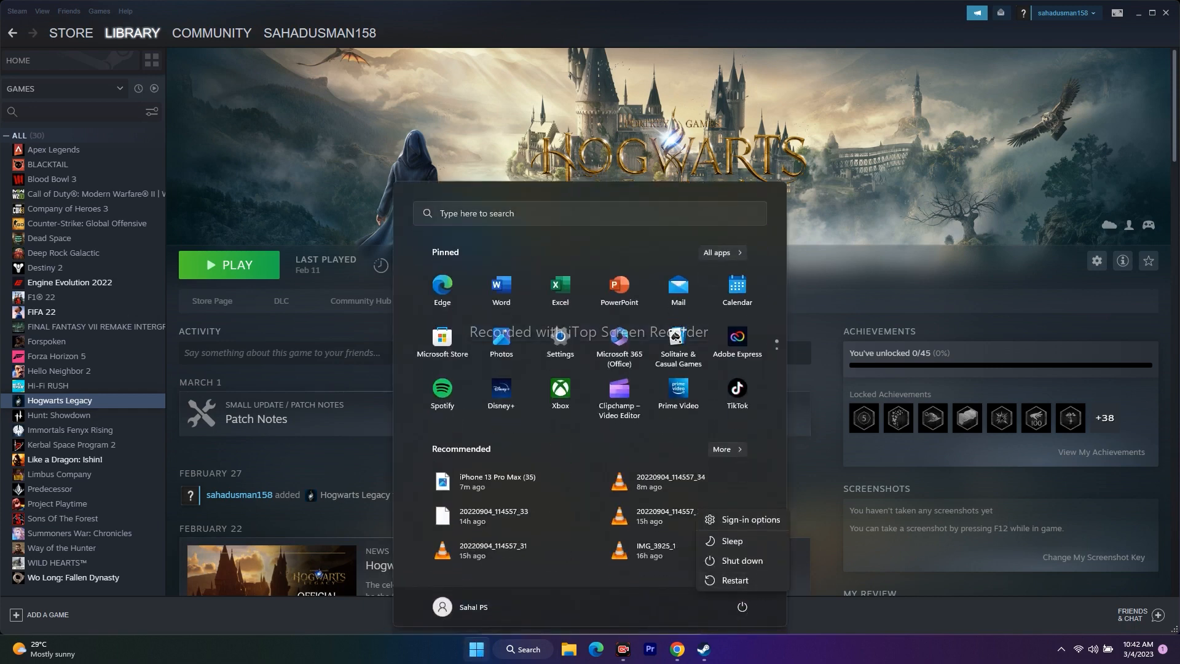
click(768, 583)
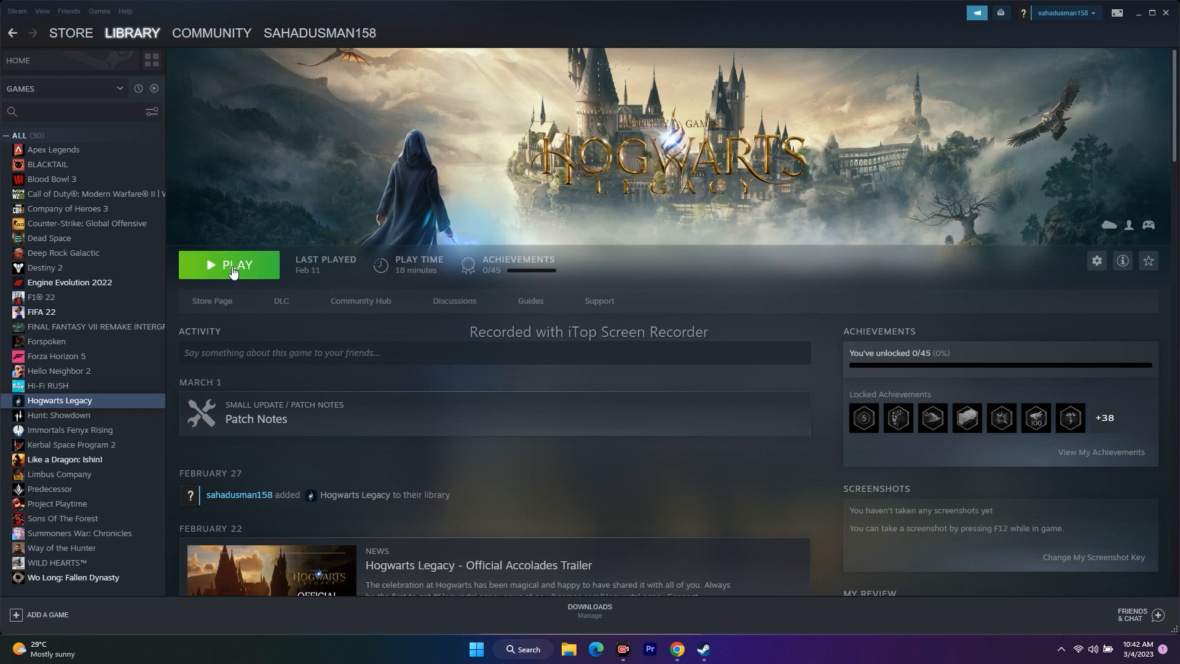
Step: Set Hogwarts Legacy's automatic updates to "Always keep this game updated" in its properties and close them
right_click(87, 401)
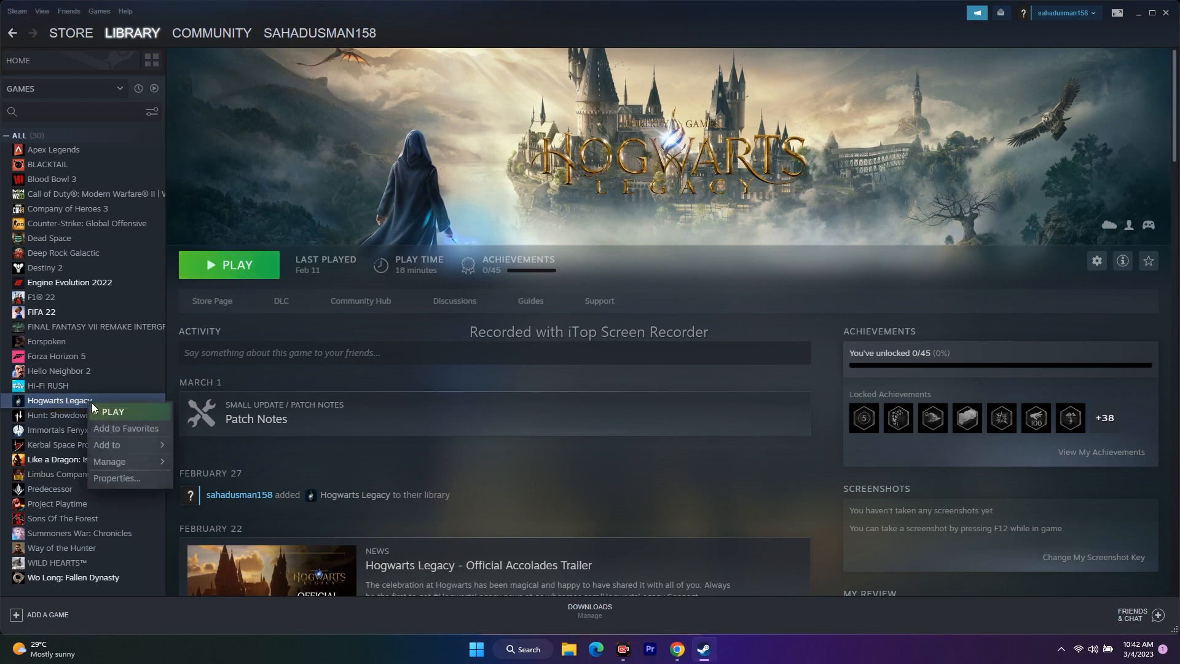
click(113, 479)
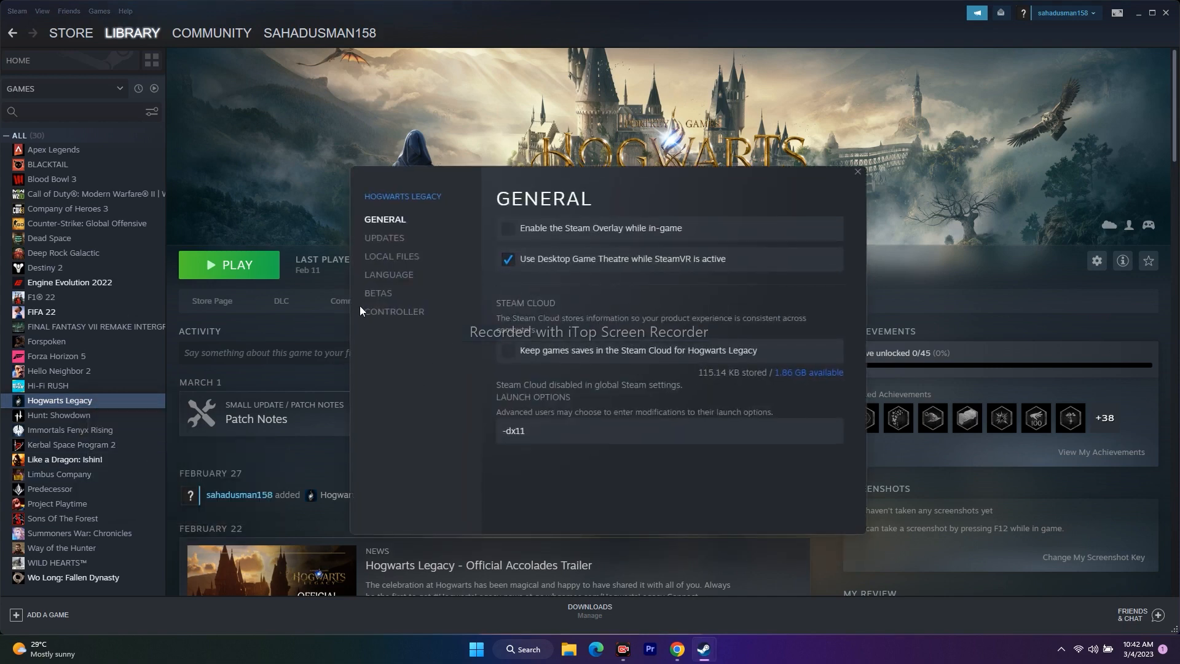
click(385, 239)
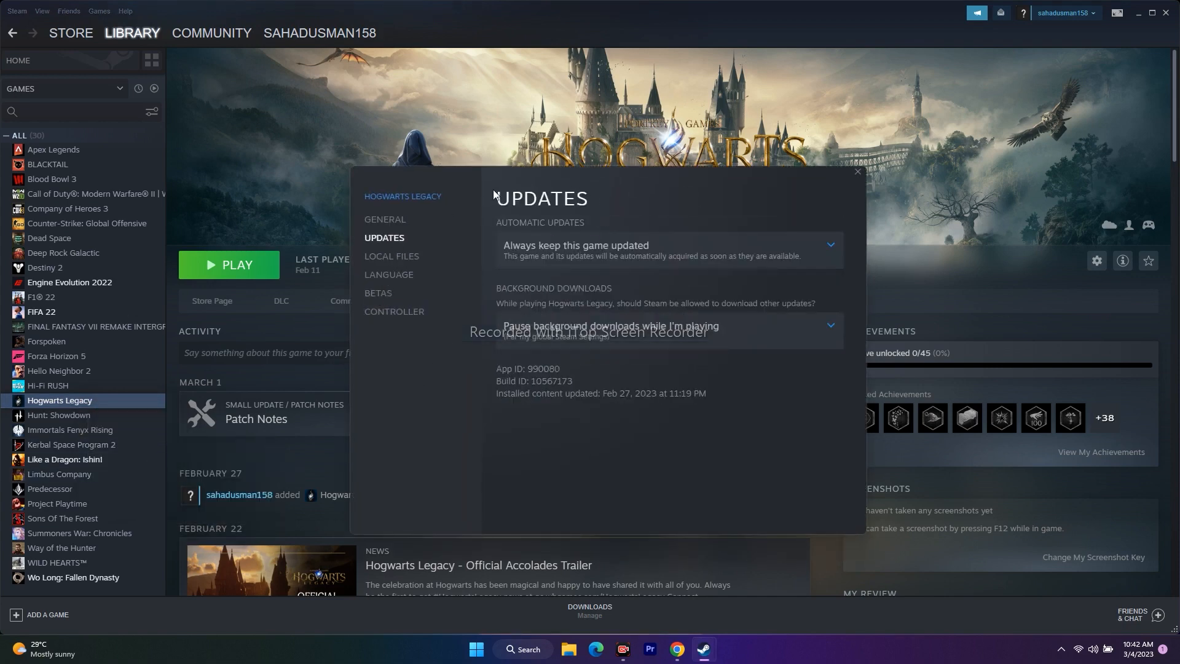
click(630, 256)
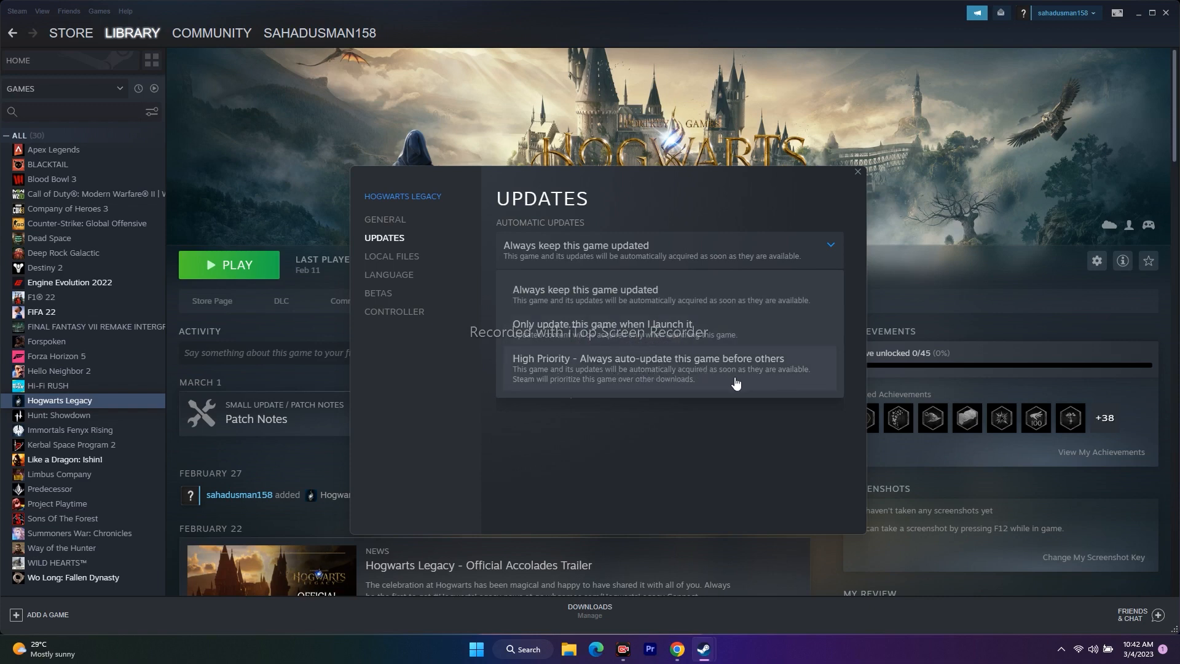
click(634, 298)
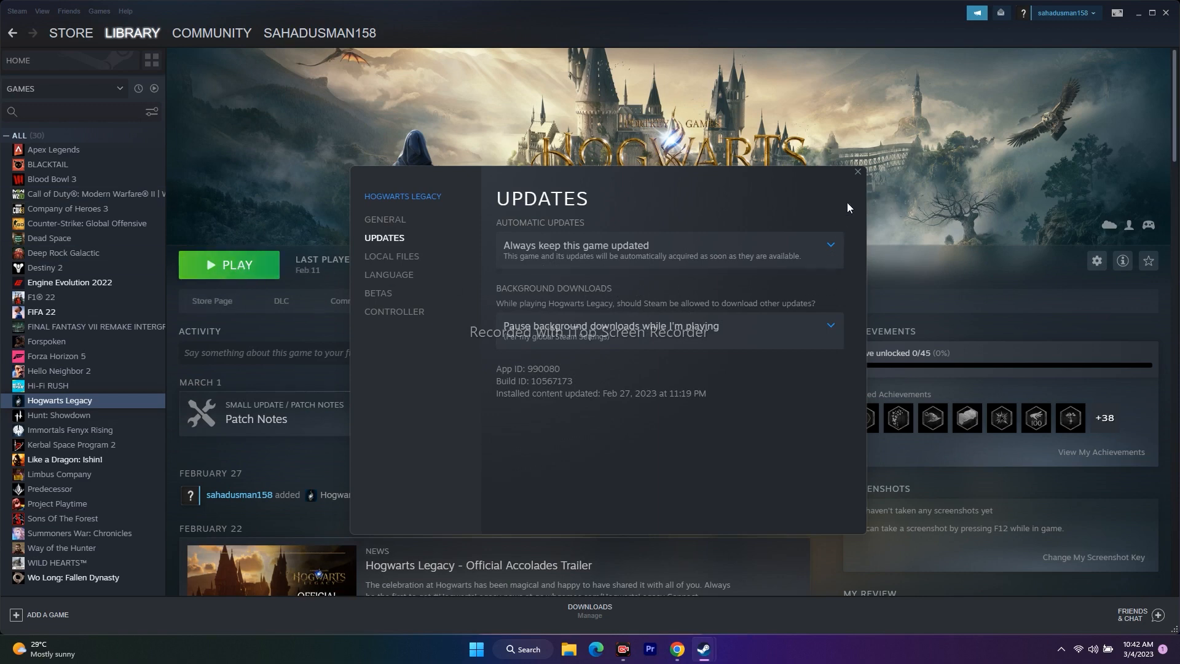
click(858, 172)
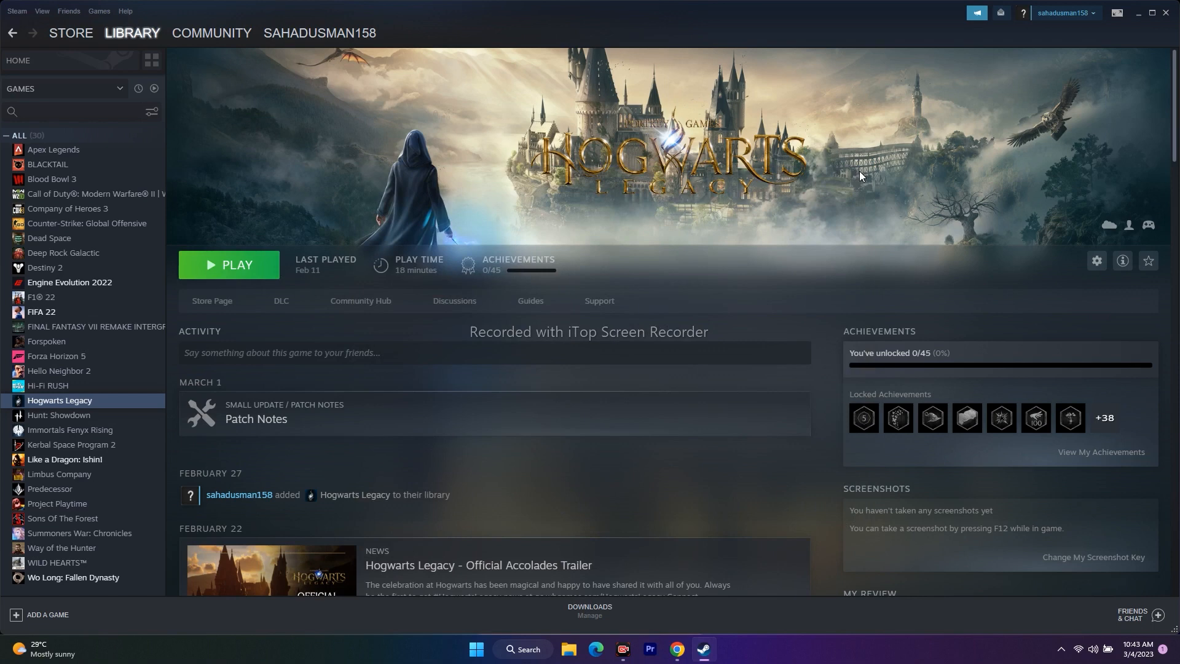
Step: View the local files options in Hogwarts Legacy's properties, including verifying the integrity of game files, and close the properties
right_click(91, 404)
click(113, 478)
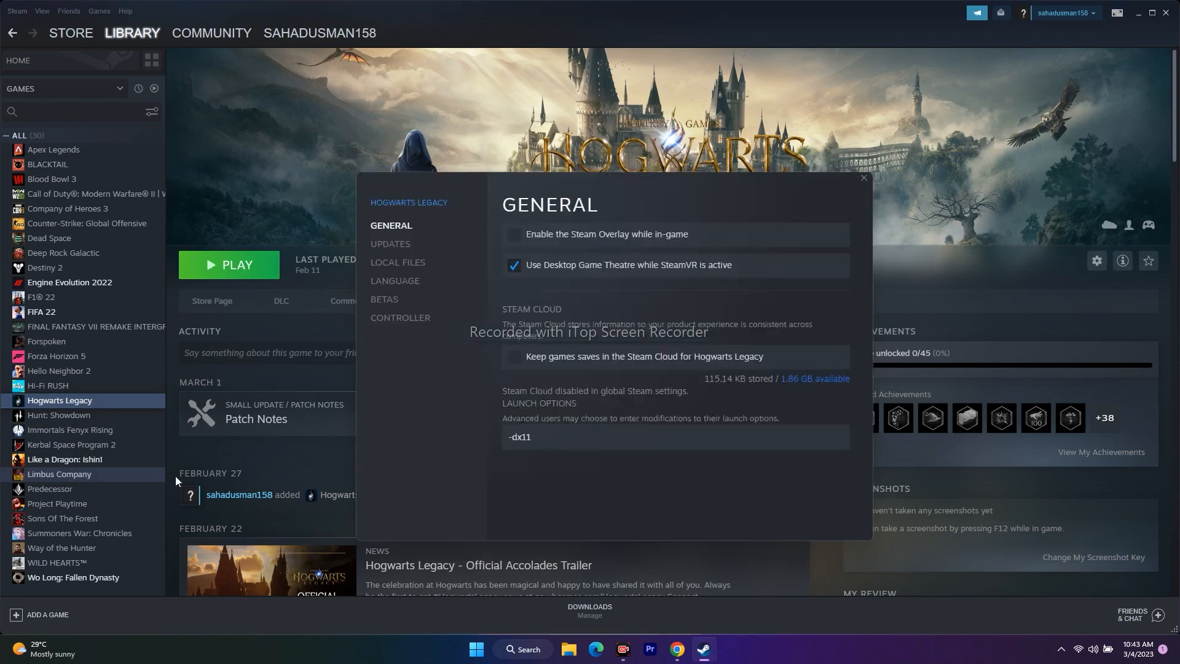
click(411, 263)
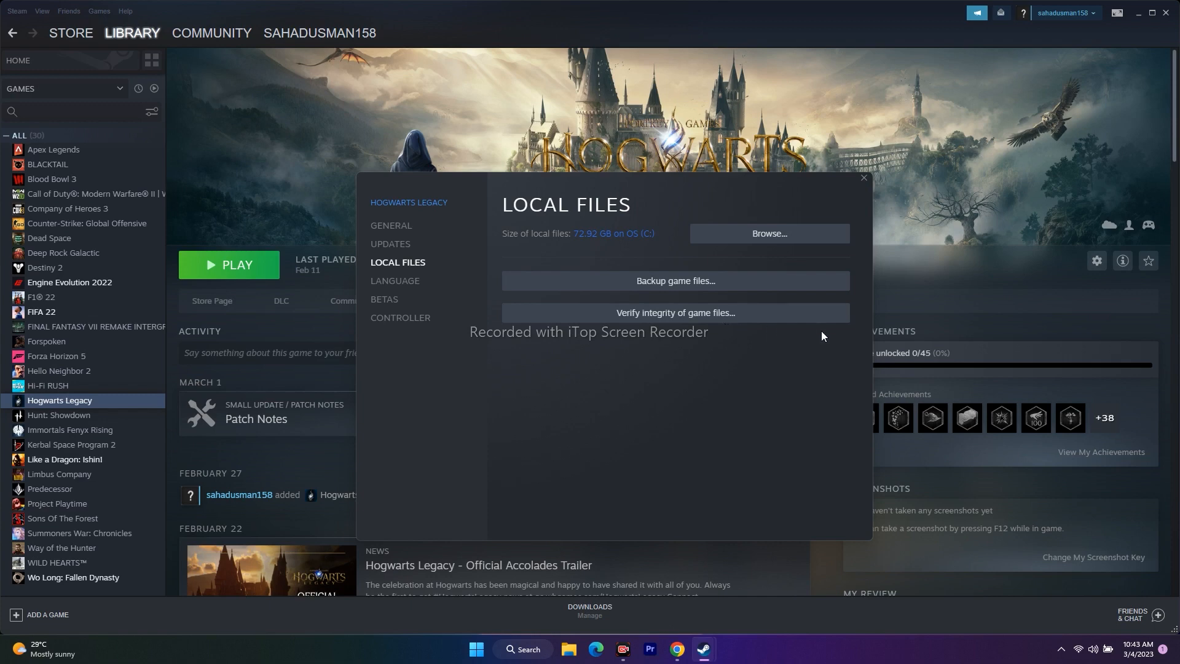
click(864, 179)
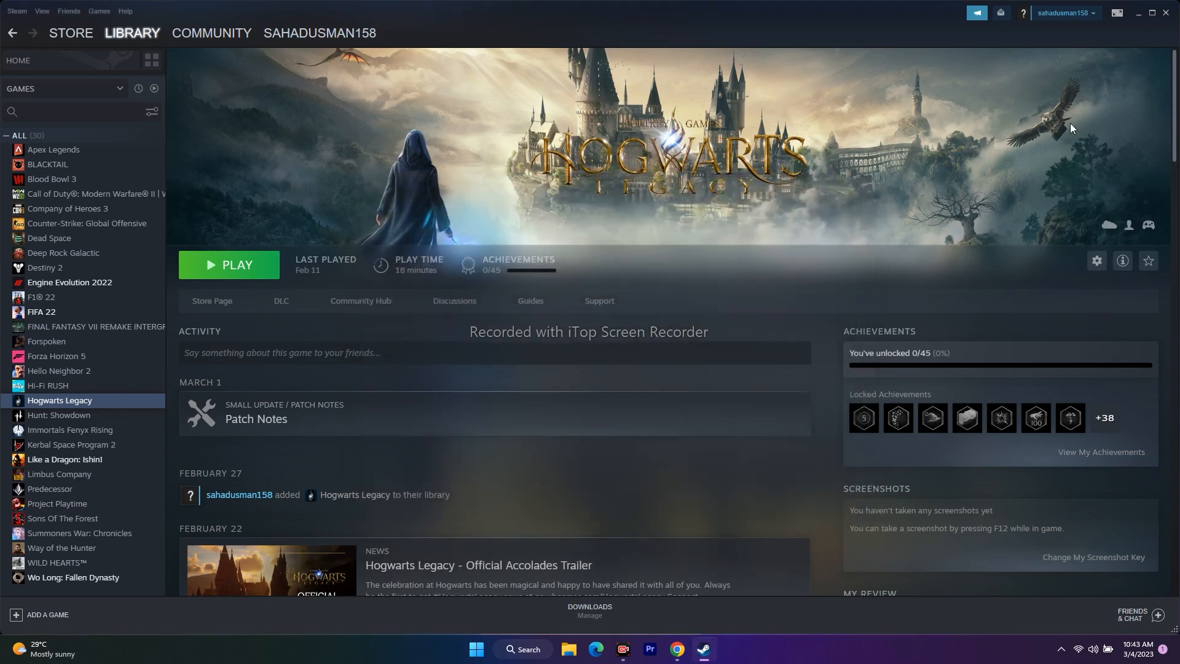
Step: Minimize Steam, open Device Manager and expand the display adapters
click(1138, 13)
right_click(478, 651)
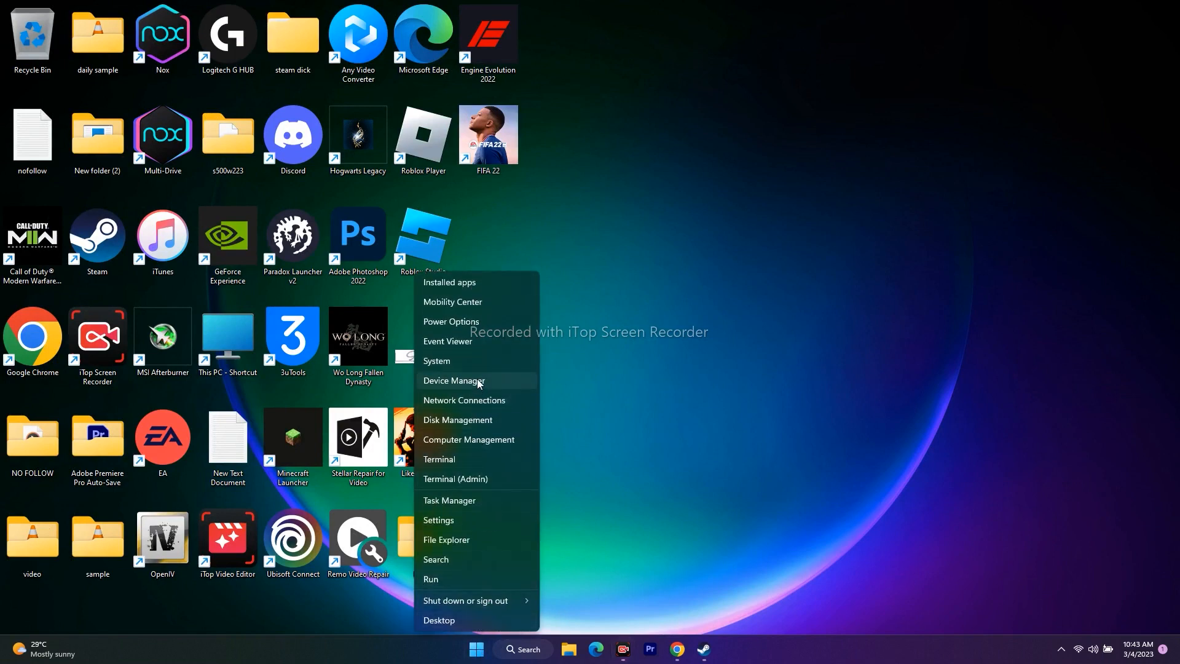
click(479, 381)
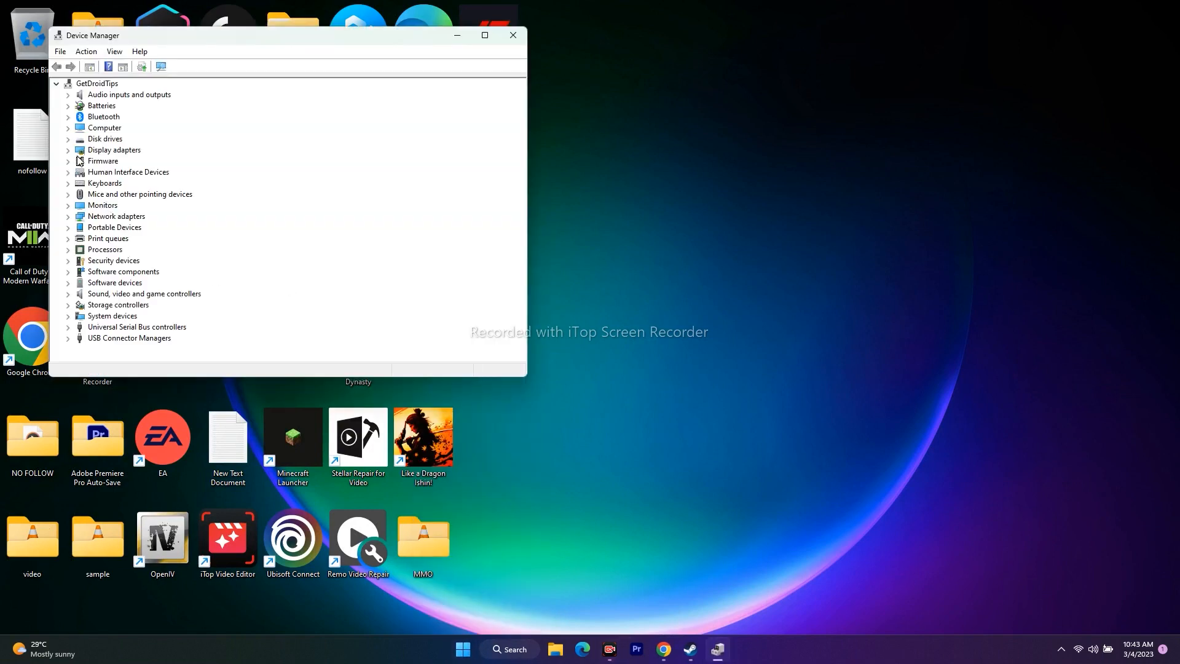
click(68, 150)
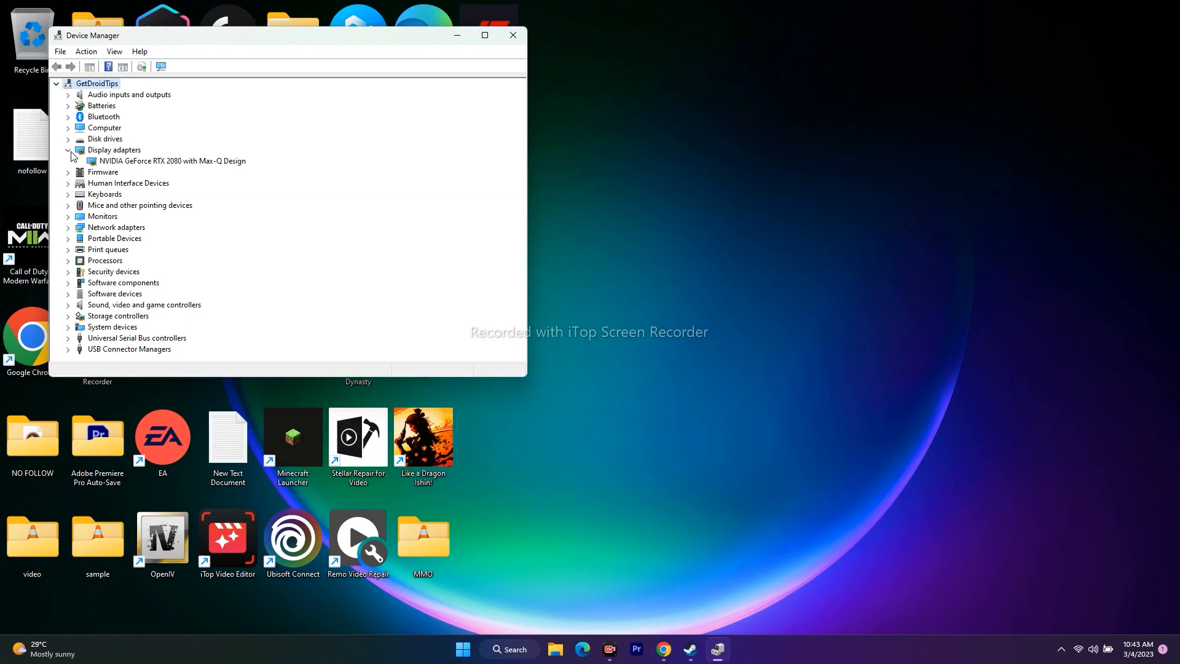
Step: Search automatically for an updated driver for the NVIDIA GeForce RTX 2080 with Max-Q Design, and close Device Manager
click(163, 163)
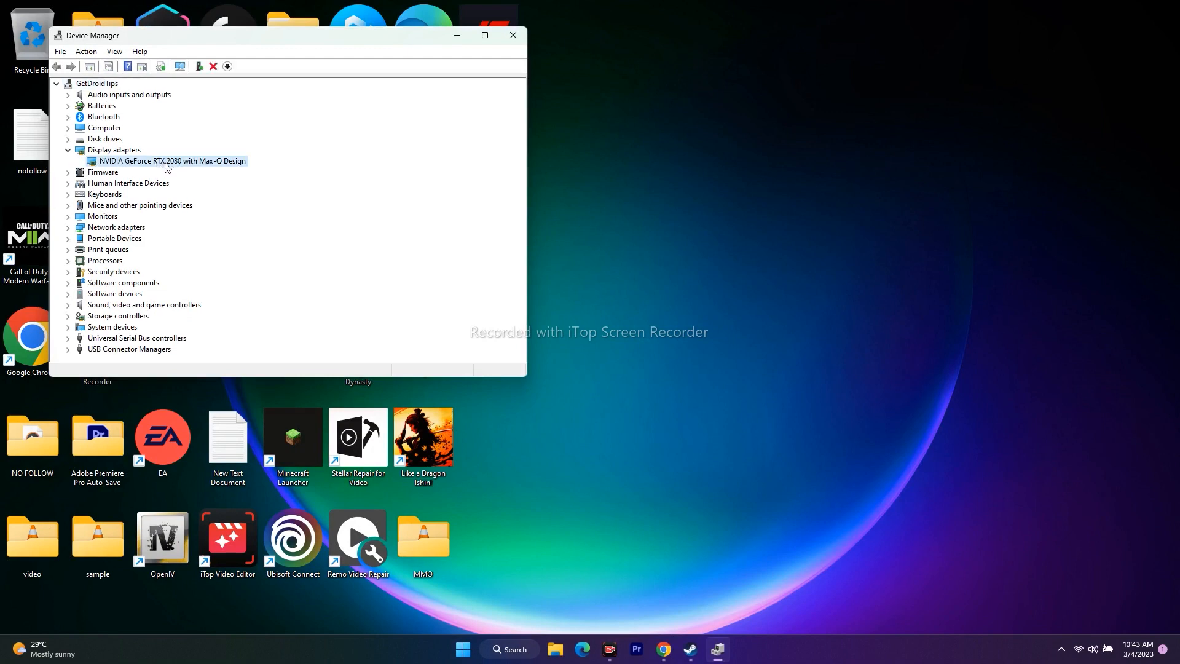
right_click(166, 165)
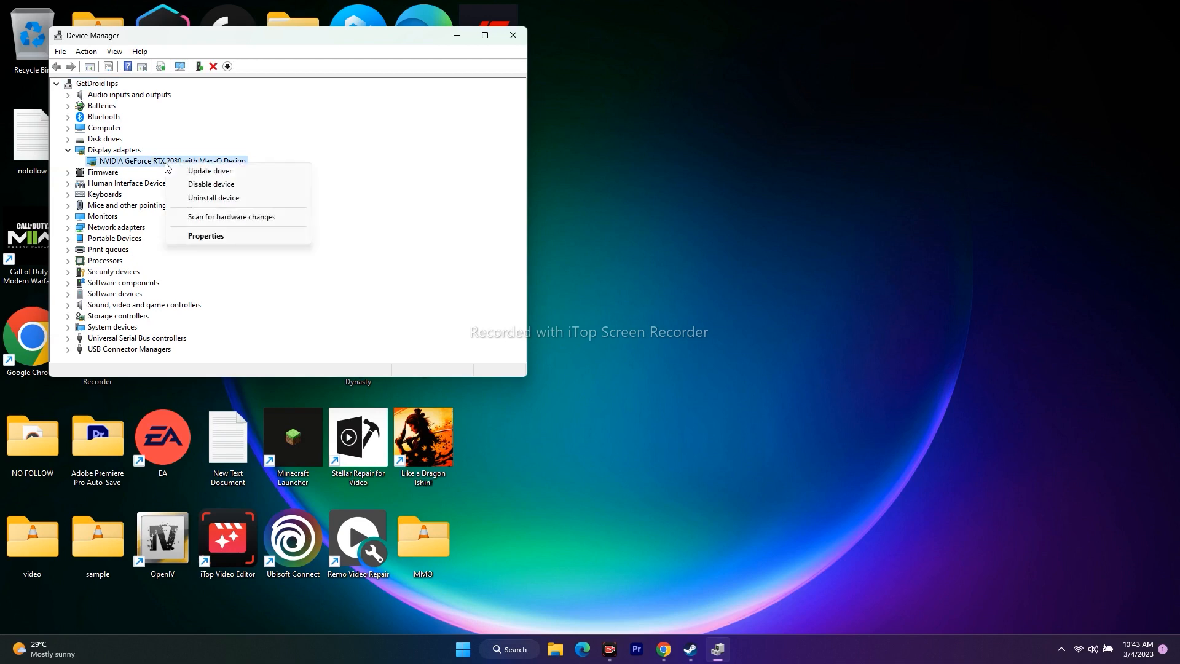
click(192, 174)
click(235, 180)
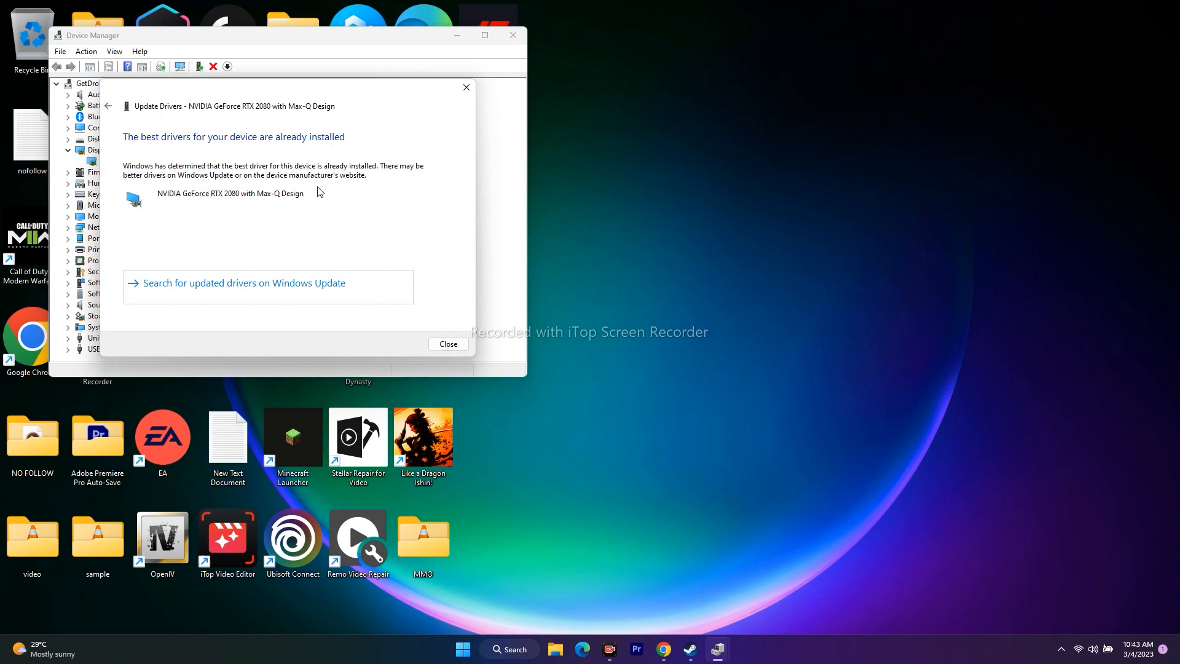
click(467, 88)
click(68, 150)
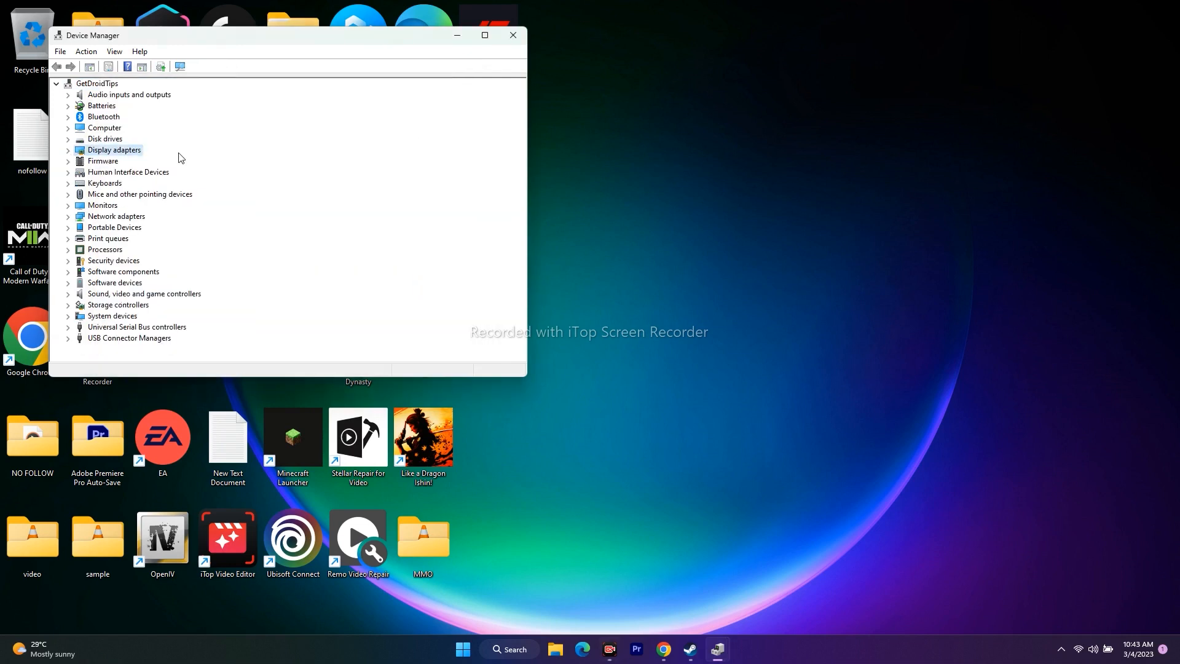
click(513, 35)
click(707, 648)
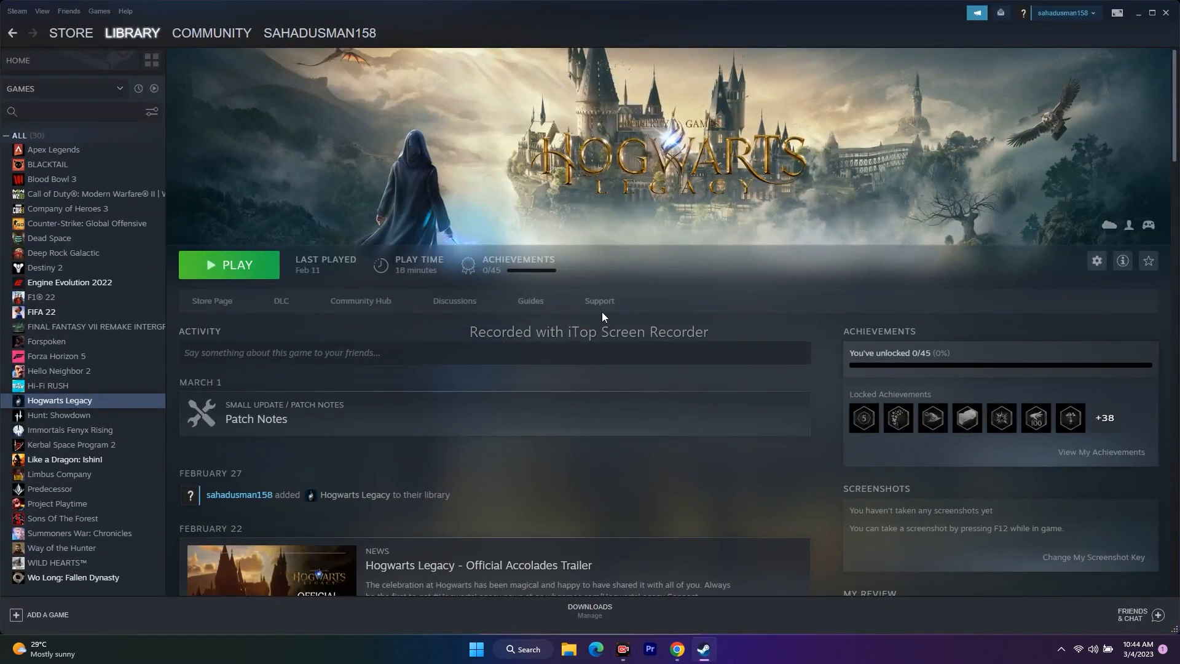
click(1138, 14)
Step: Open the temporary files page of the system storage in Windows Settings
click(520, 649)
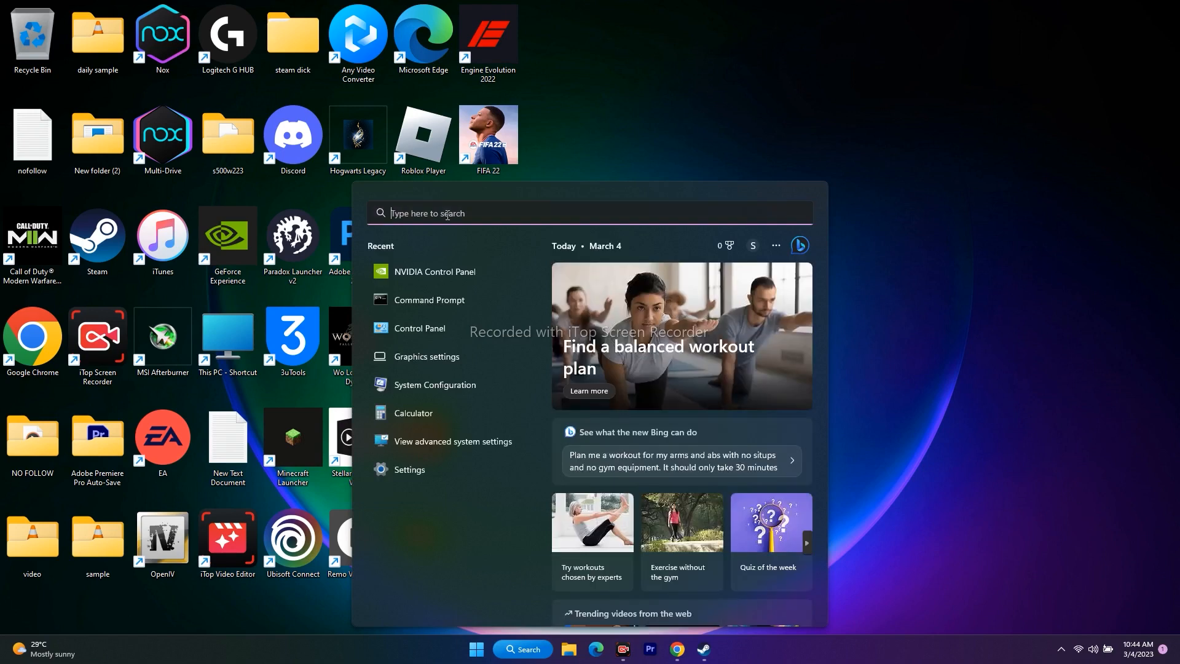
click(412, 474)
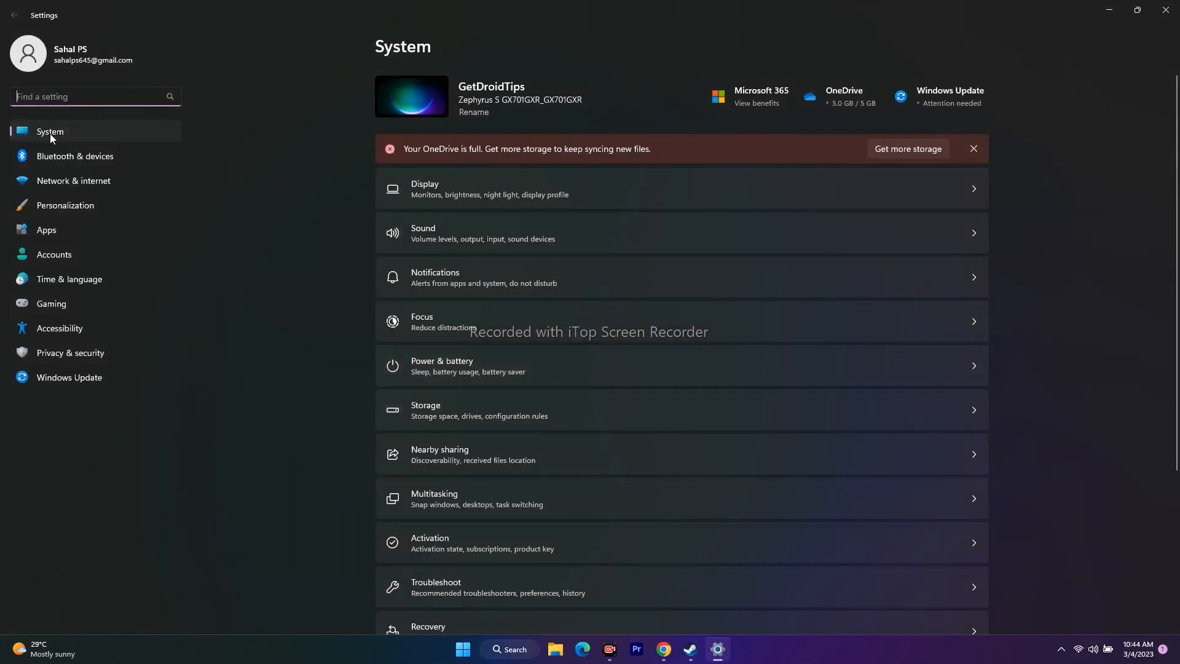
scroll(1041, 287, down, 3)
click(485, 238)
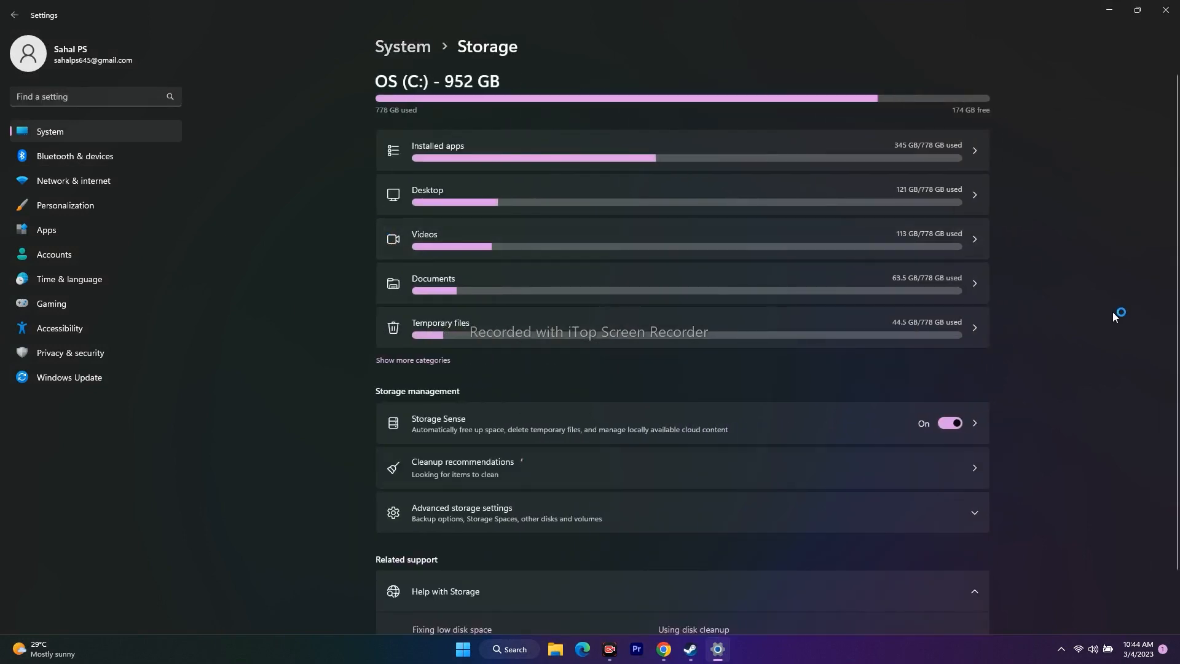
click(470, 327)
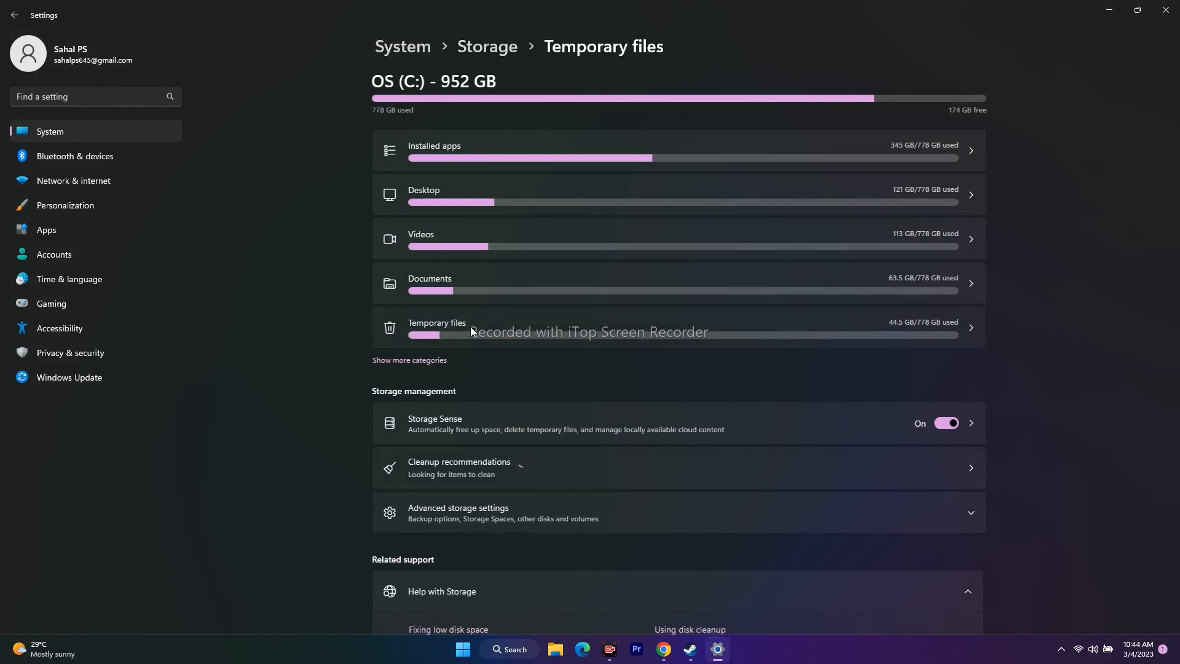
Step: Deselect every temporary file category except DirectX Shader Cache
scroll(948, 262, down, 5)
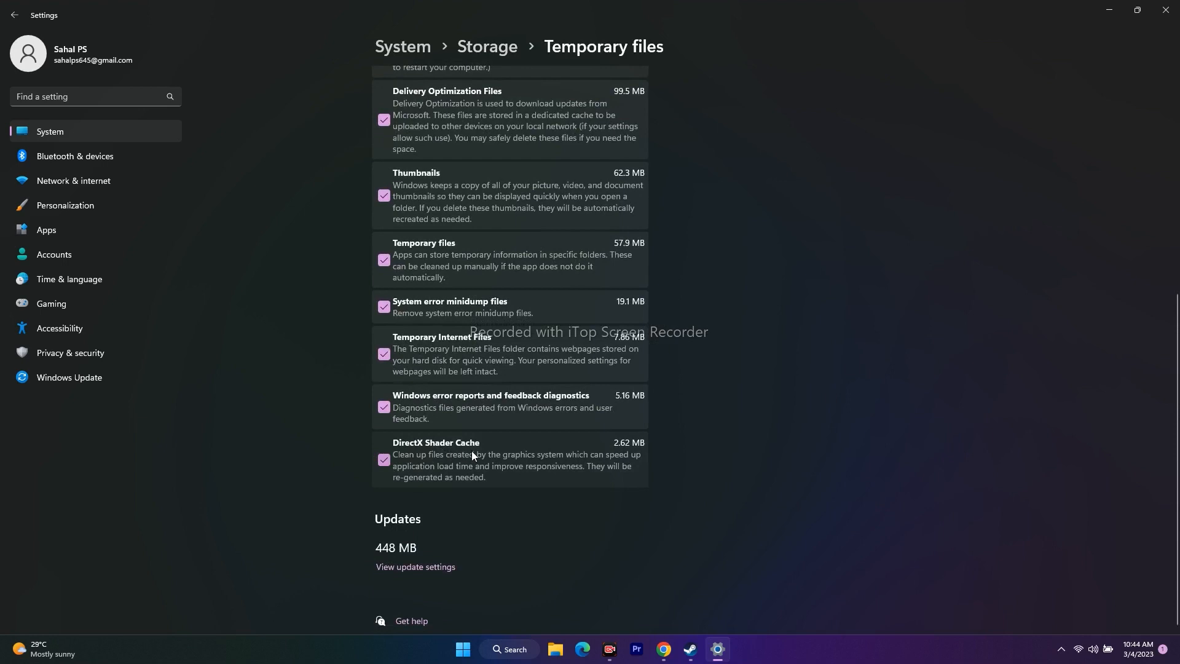
click(383, 407)
click(383, 355)
click(384, 307)
click(383, 260)
click(384, 195)
click(384, 120)
scroll(388, 128, up, 3)
click(383, 132)
click(383, 79)
scroll(407, 187, up, 1)
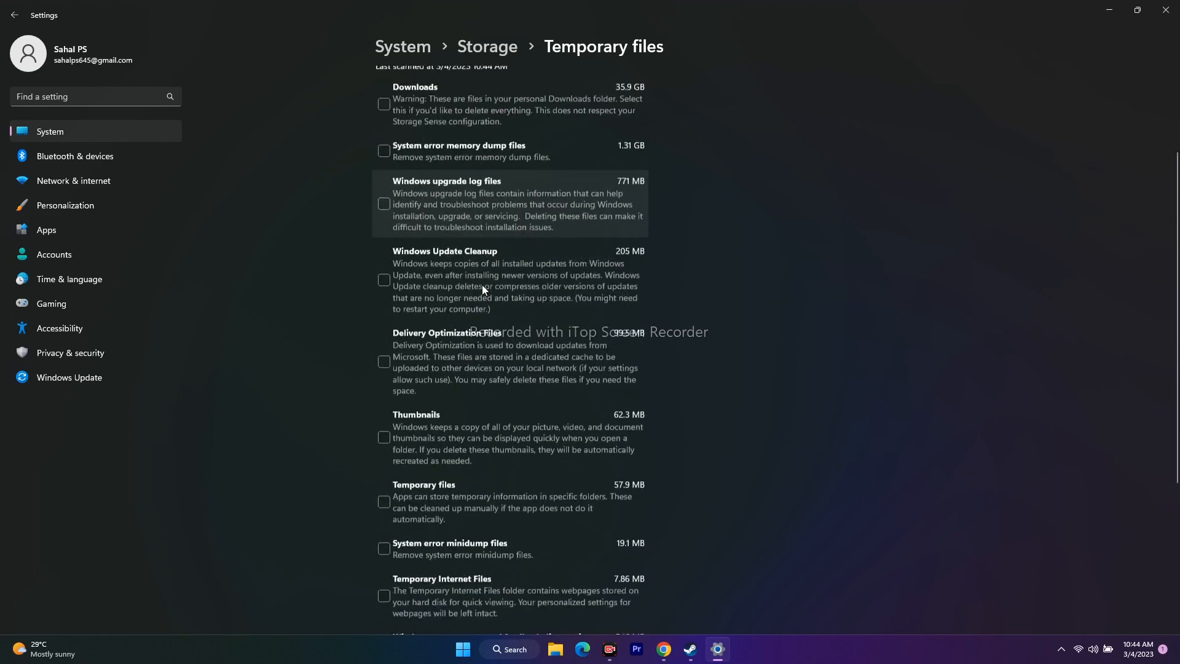
scroll(482, 289, down, 4)
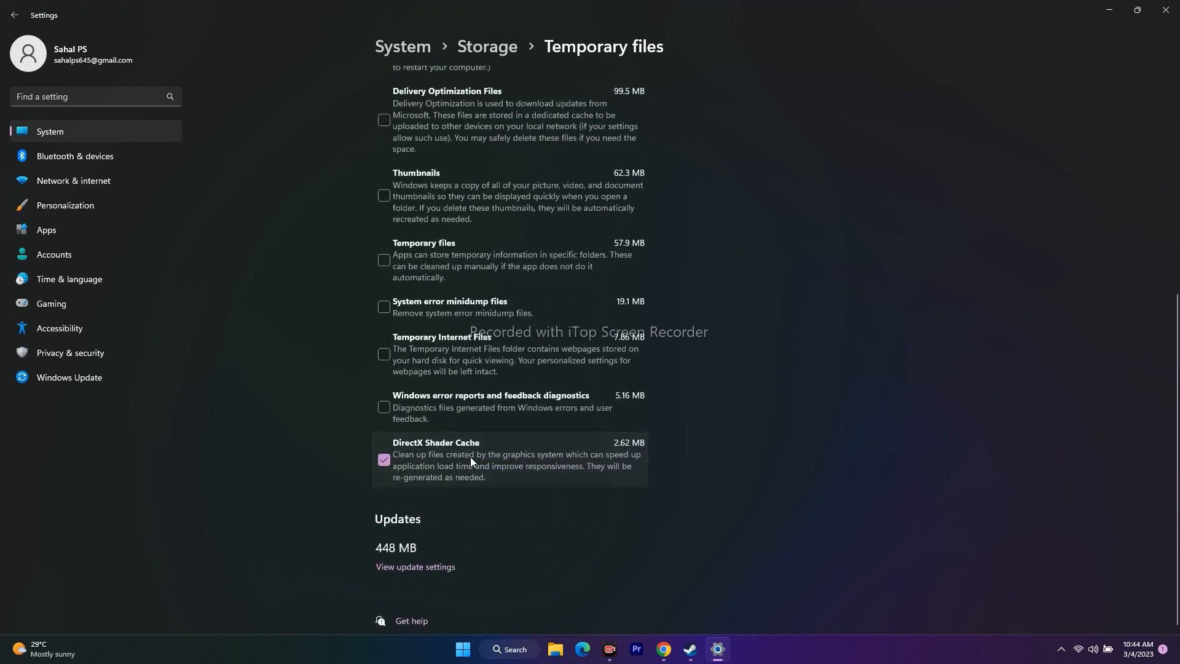
Step: Permanently remove the selected DirectX Shader Cache files and close Settings
scroll(427, 193, up, 6)
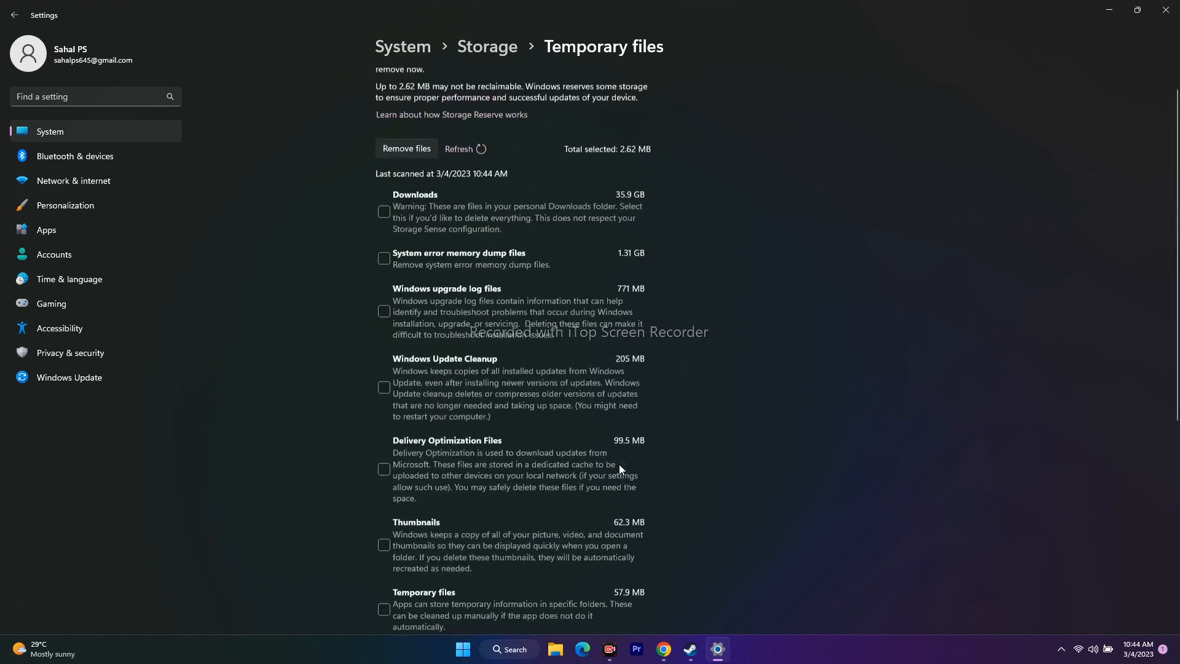
click(416, 176)
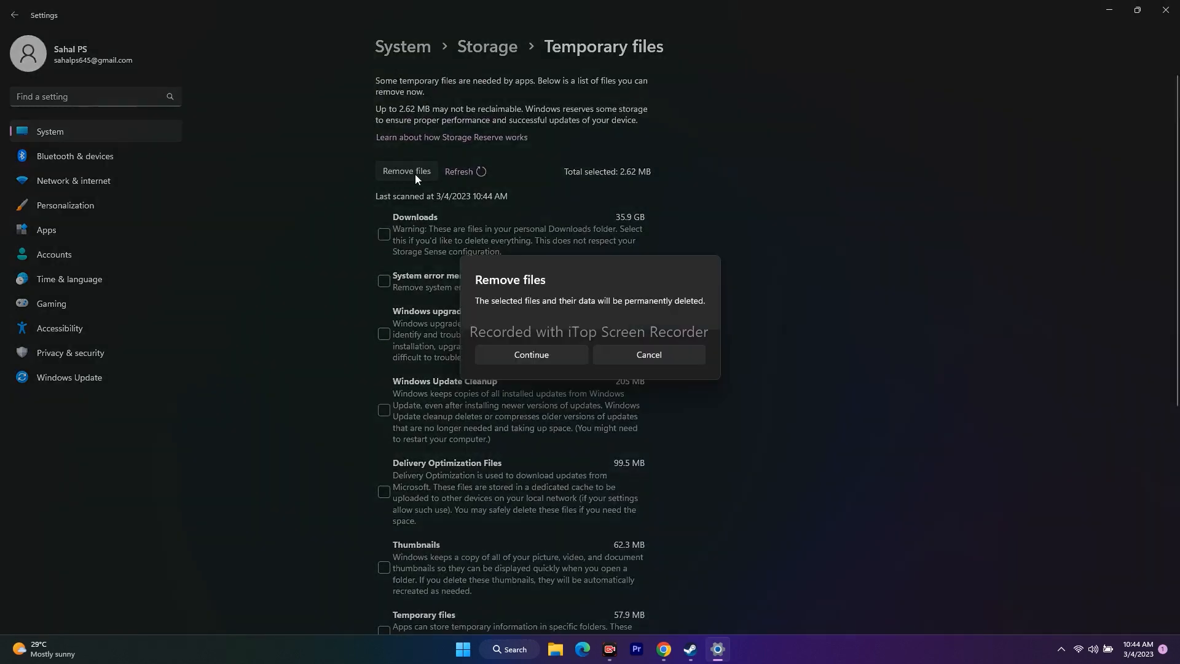
click(565, 355)
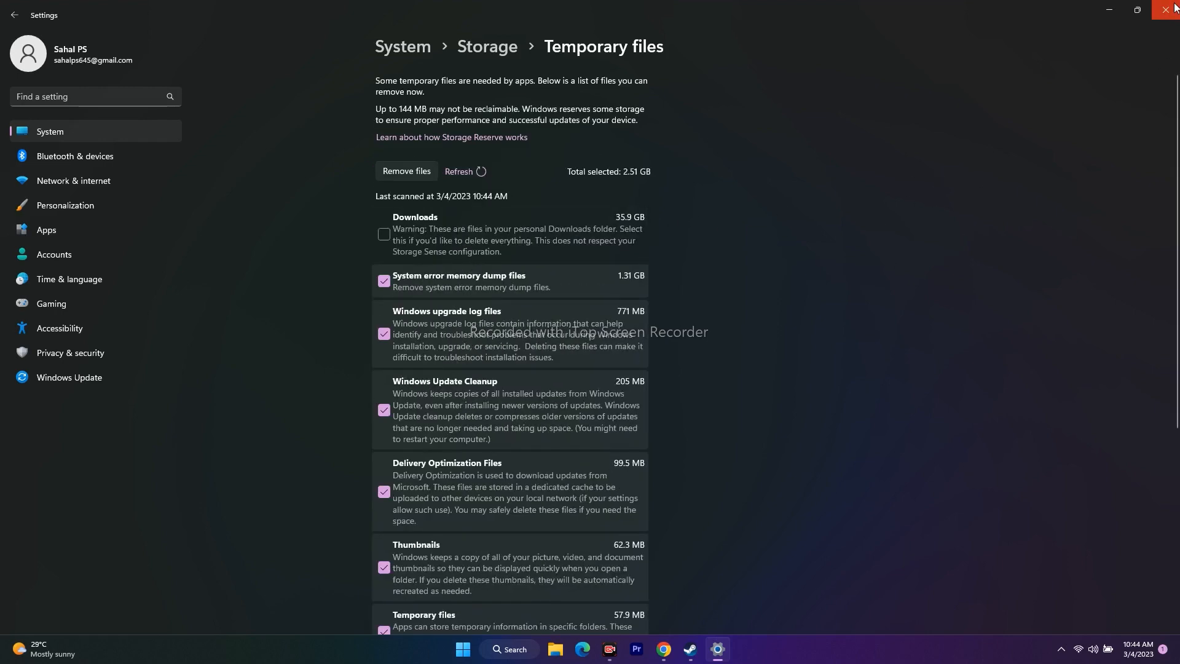
click(1175, 8)
key(super)
click(954, 475)
Step: Switch to Steam and view the management options for Hogwarts Legacy, including Uninstall, without choosing one
click(705, 649)
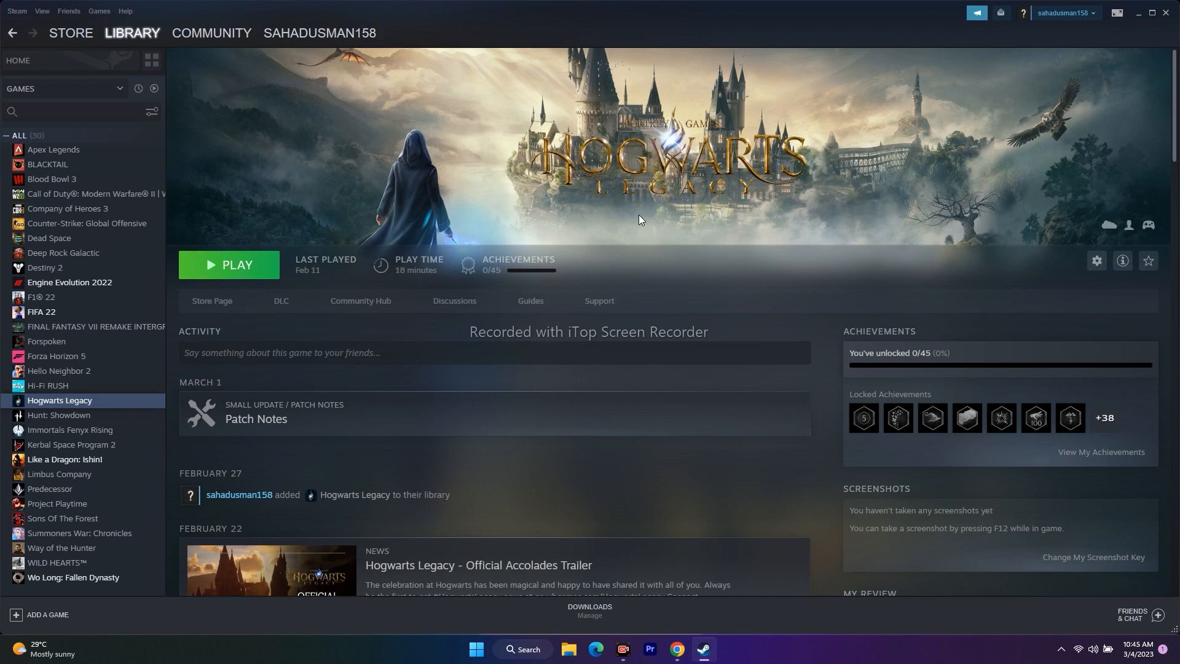
right_click(100, 410)
mouse_move(139, 470)
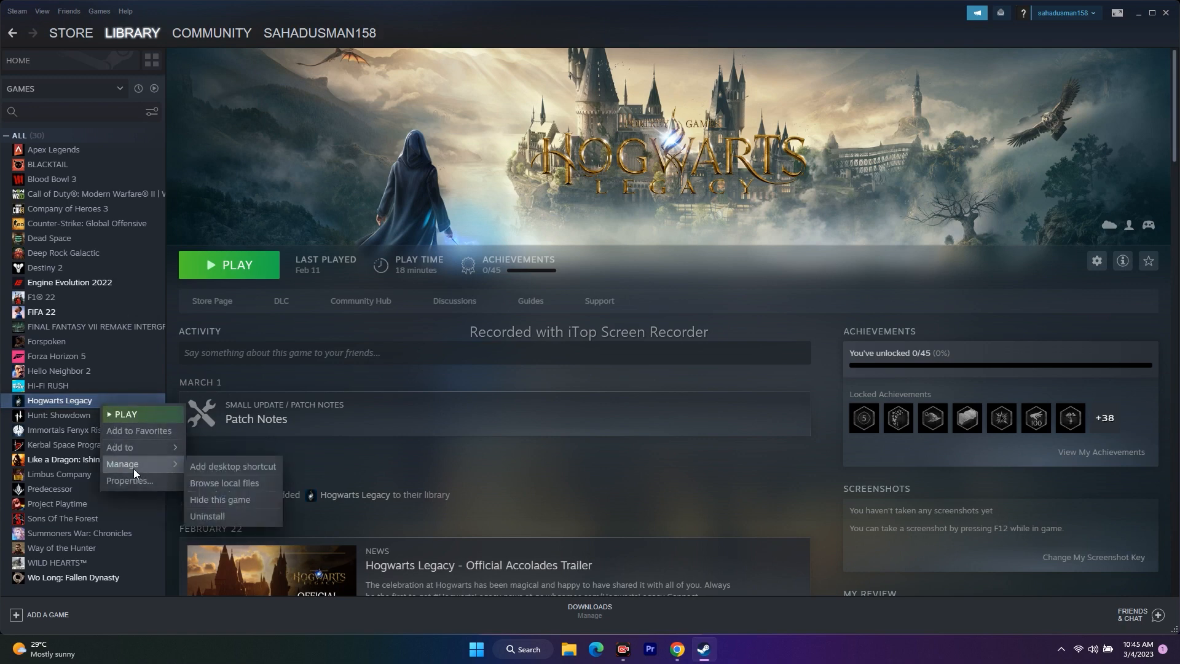
click(472, 488)
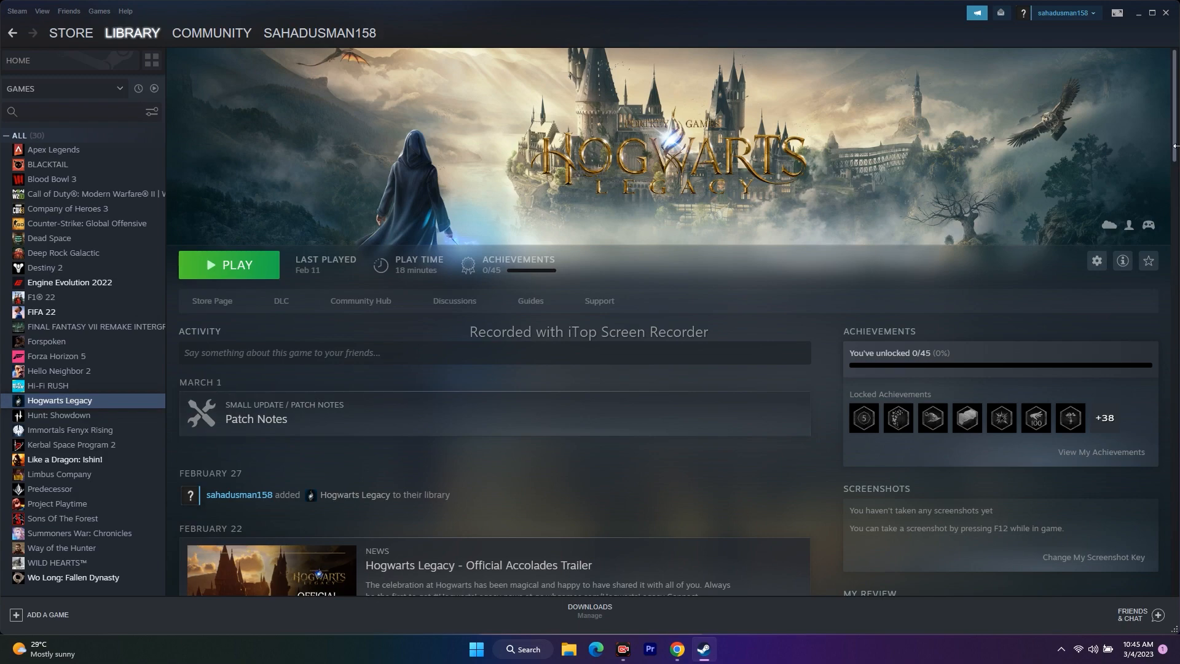
Step: Check the available drives under This PC in File Explorer, close it and return to Steam
click(1137, 13)
click(569, 649)
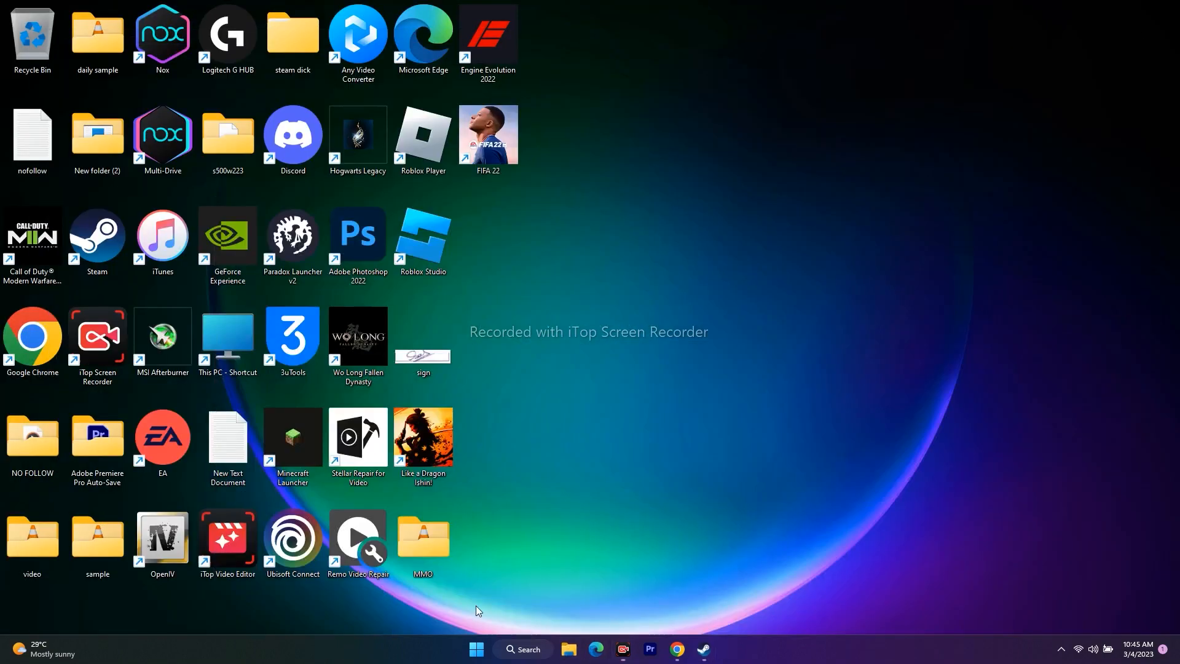
click(864, 20)
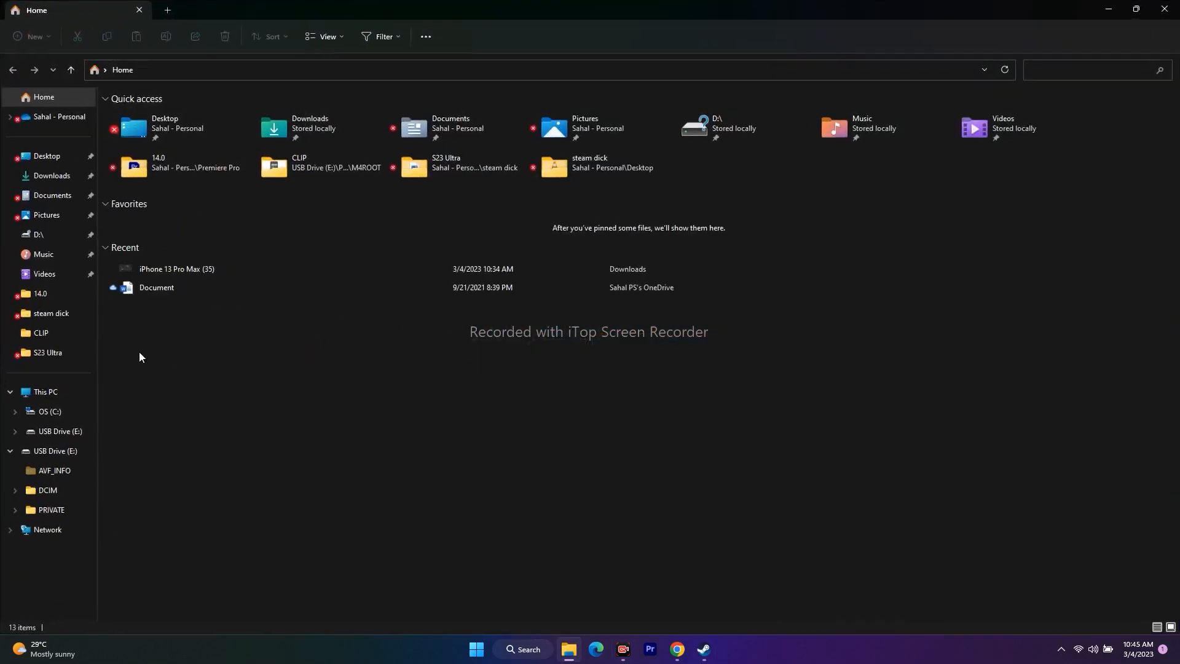
click(46, 392)
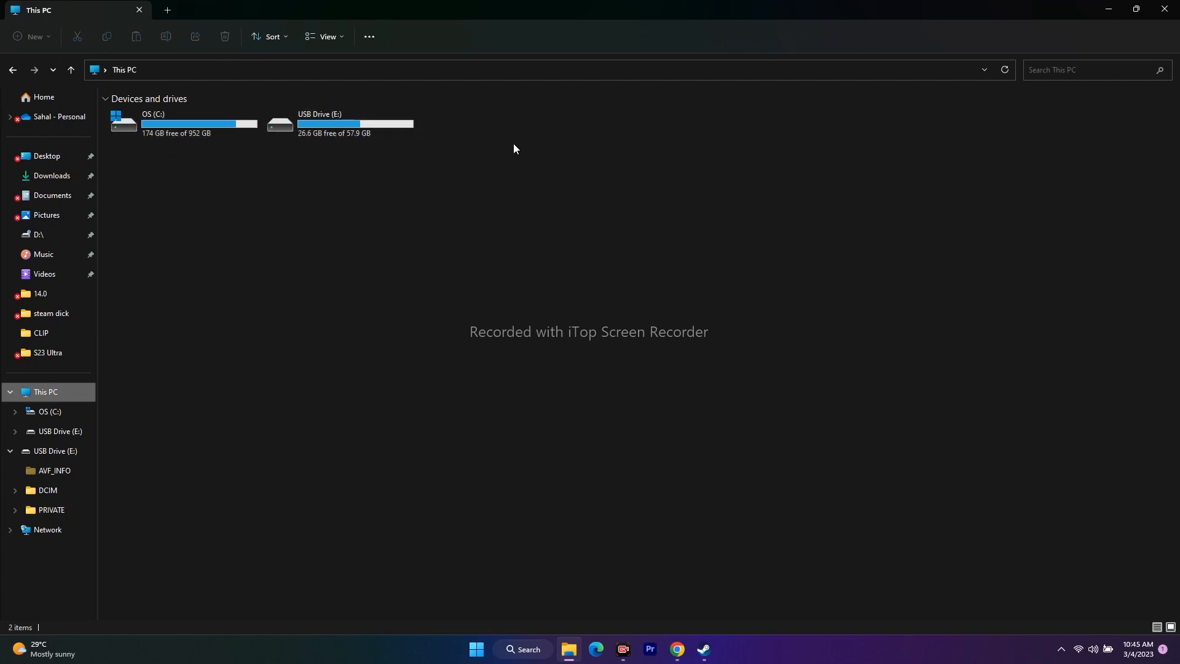
click(1165, 10)
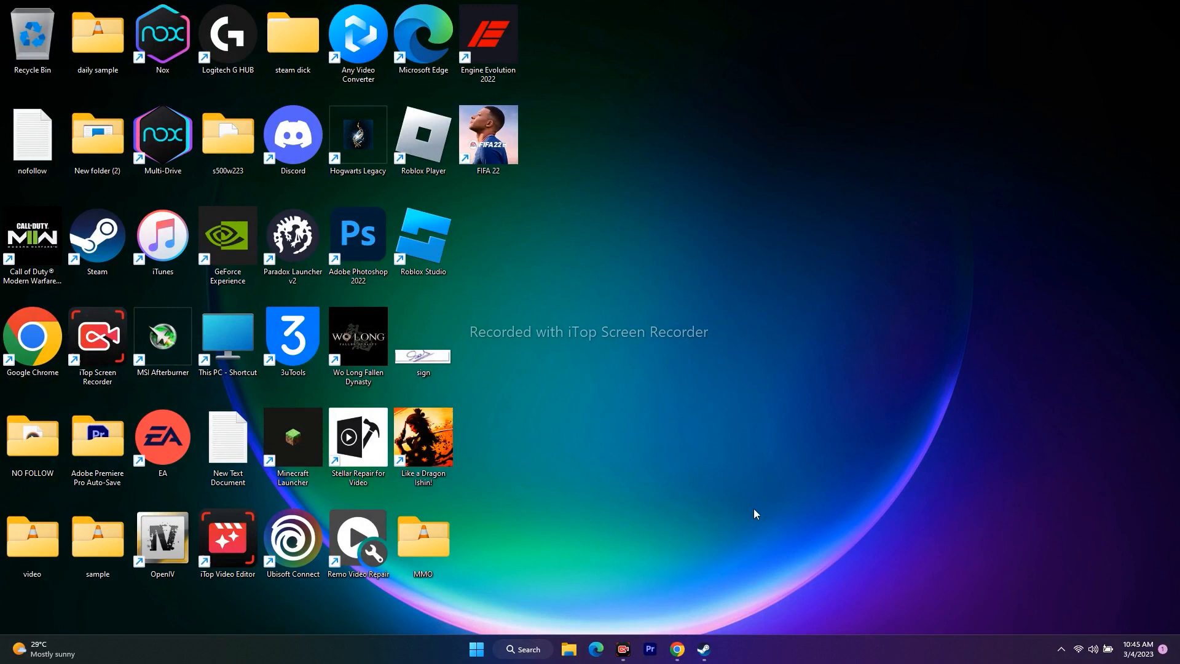
click(704, 649)
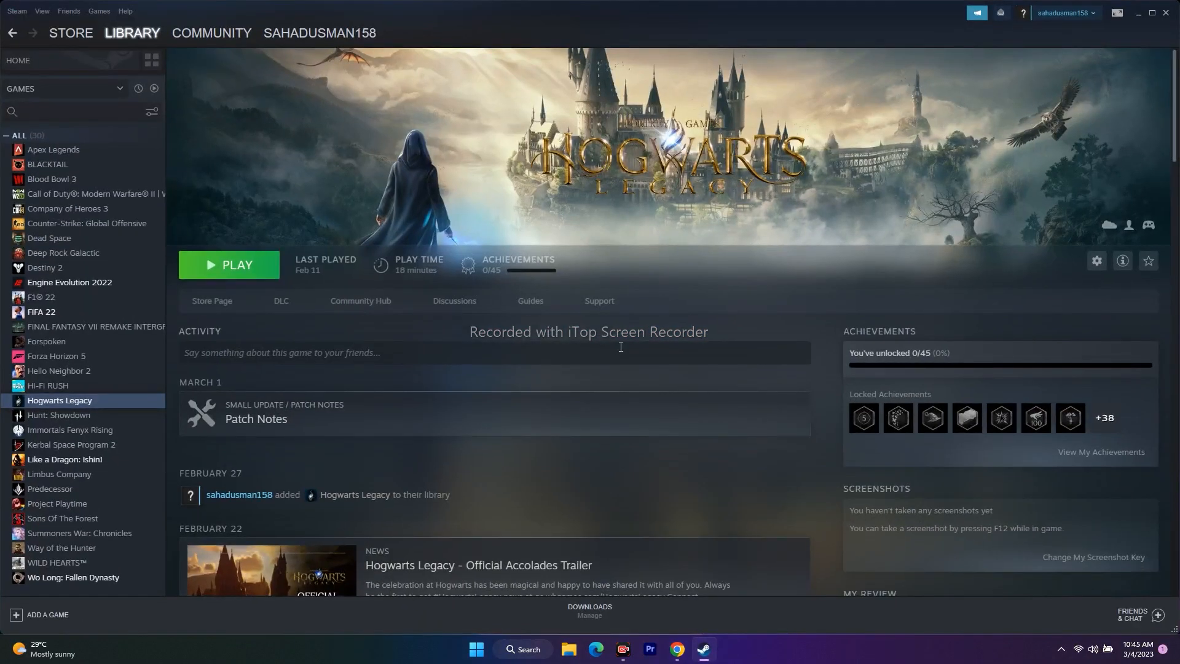